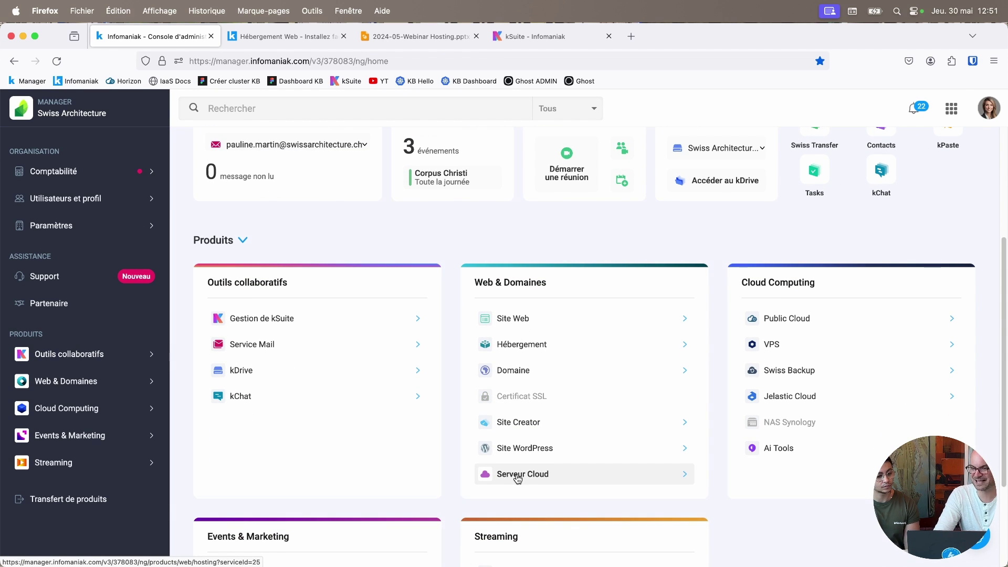
- Open the od-77718e server from the organisation's Serveur Cloud list
{"action": "left_click", "coordinate": [518, 475]}
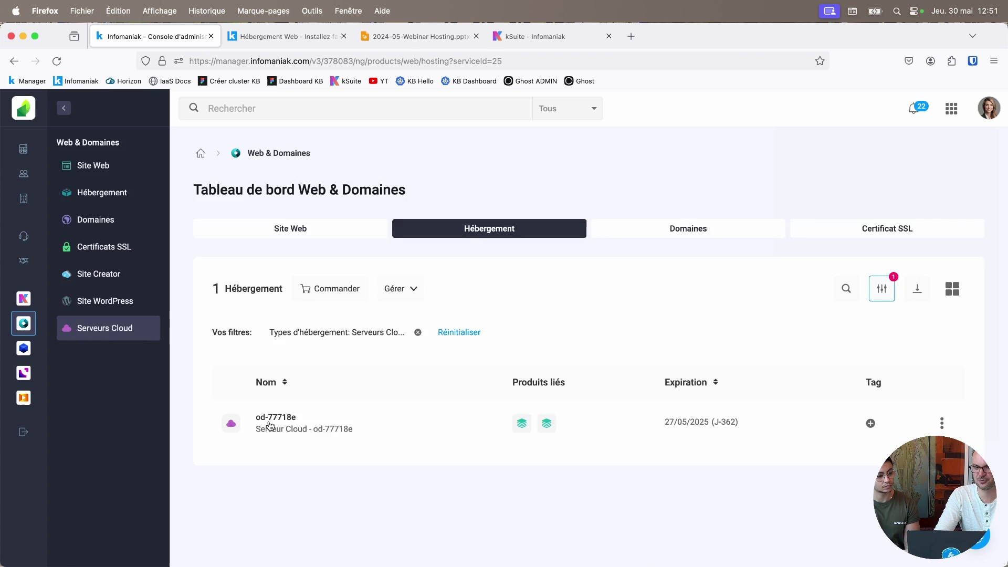
{"action": "left_click", "coordinate": [268, 423]}
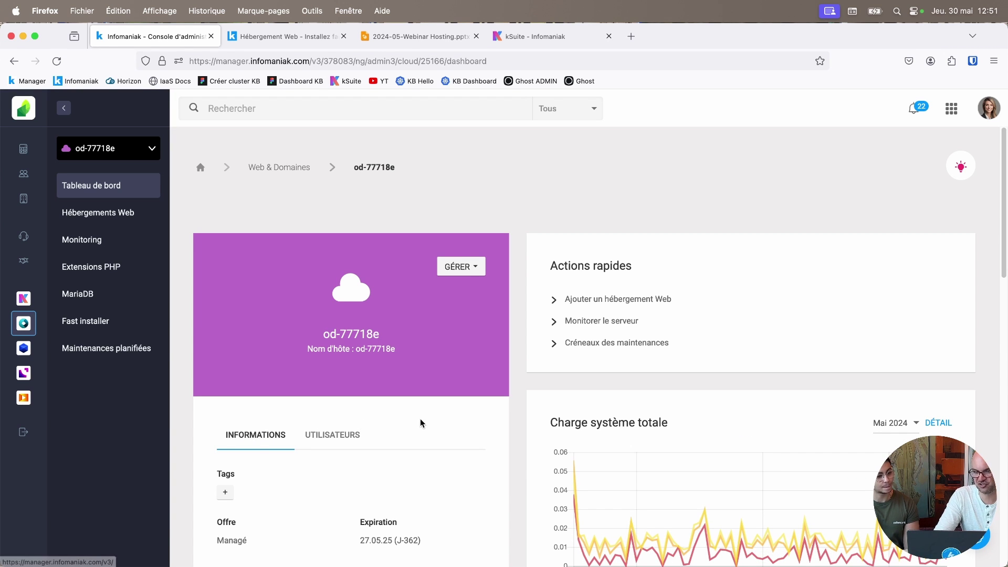
{"action": "scroll", "coordinate": [420, 423], "scroll_direction": "down", "scroll_amount": 5}
{"action": "scroll", "coordinate": [420, 423], "scroll_direction": "down", "scroll_amount": 1}
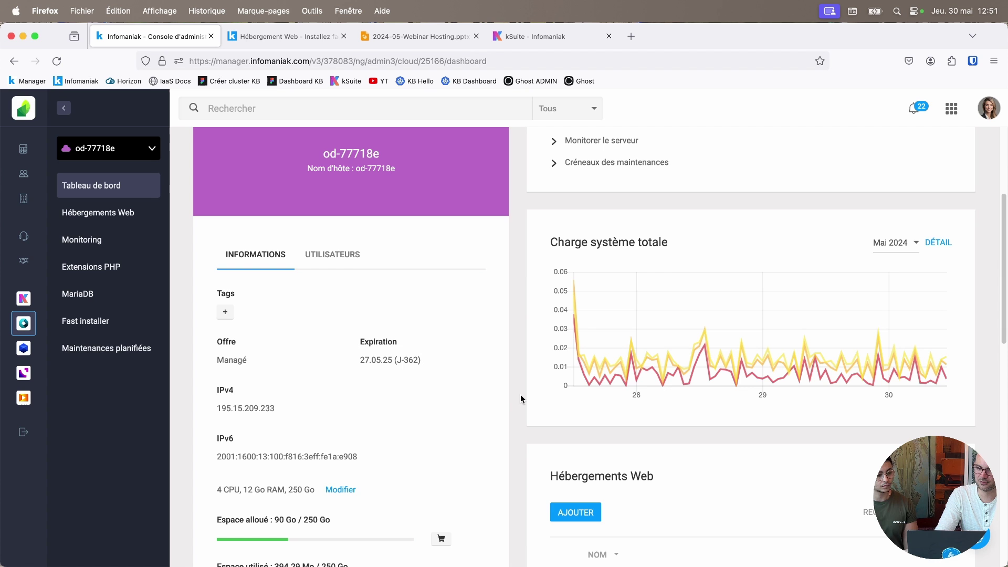
{"action": "scroll", "coordinate": [370, 432], "scroll_direction": "down", "scroll_amount": 1}
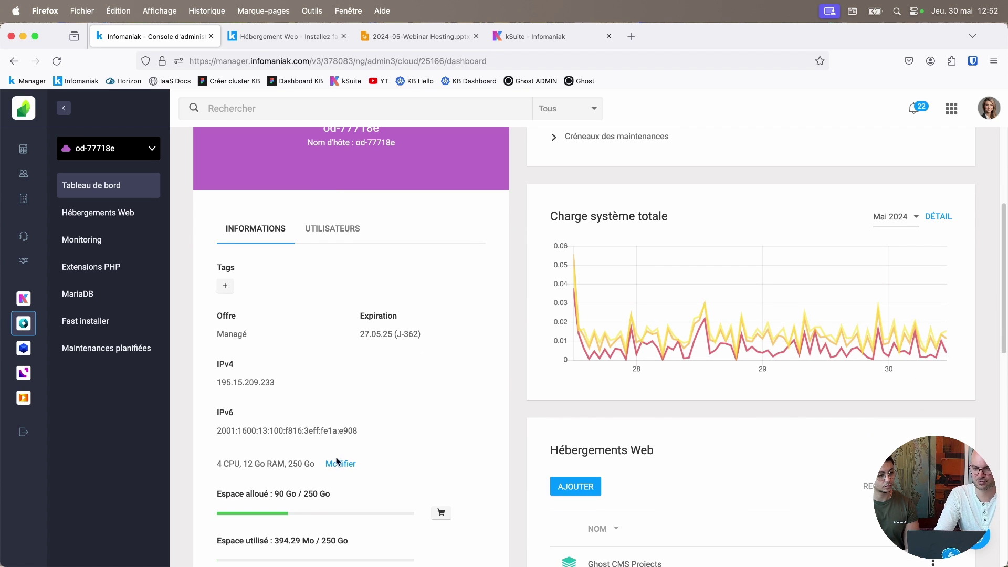
- Open od-77718e's offer-change shop page, keeping 4 CPU / 12 Go and 5 hostings
{"action": "left_click", "coordinate": [335, 466], "text": "super"}
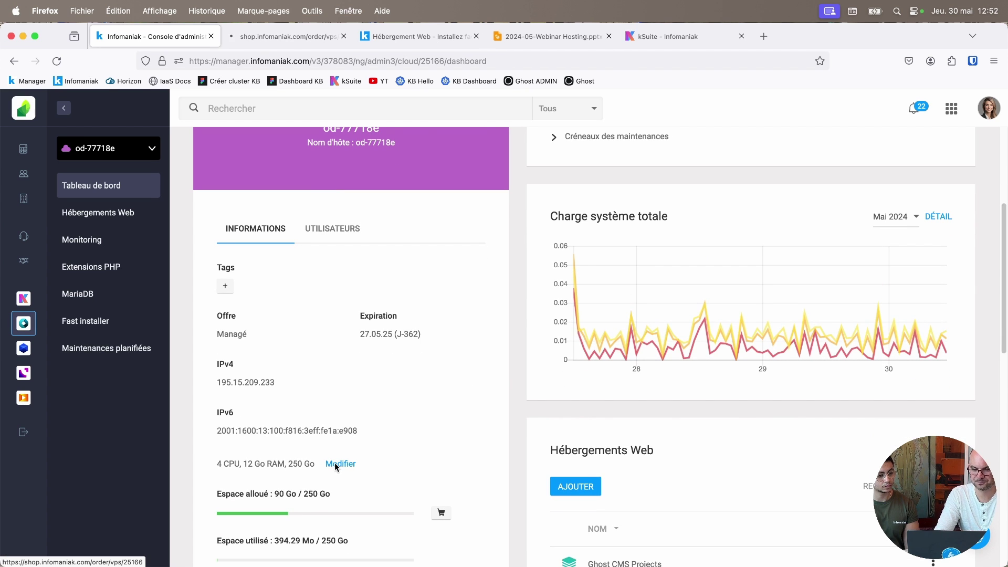
{"action": "left_click", "coordinate": [291, 38]}
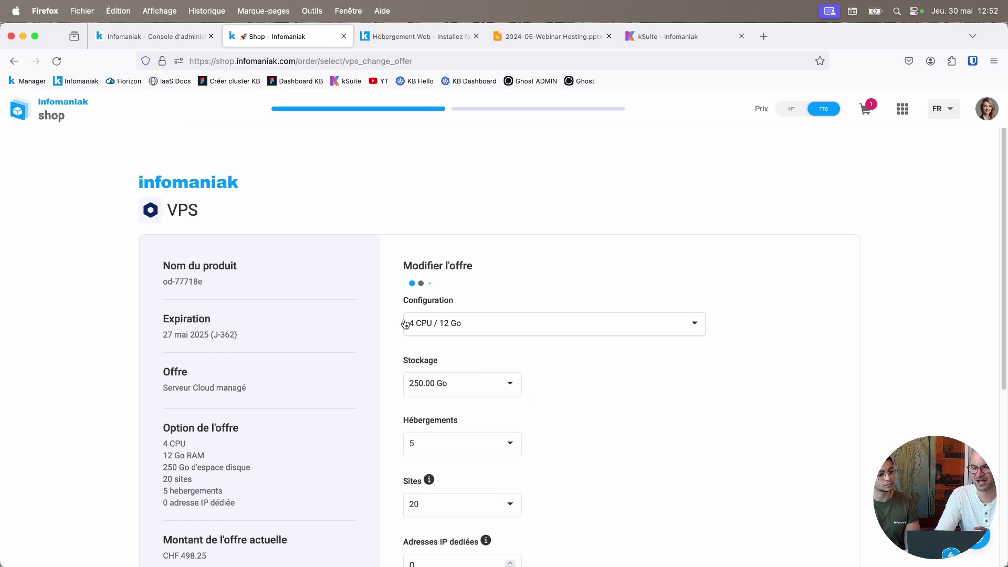
{"action": "left_click", "coordinate": [453, 323]}
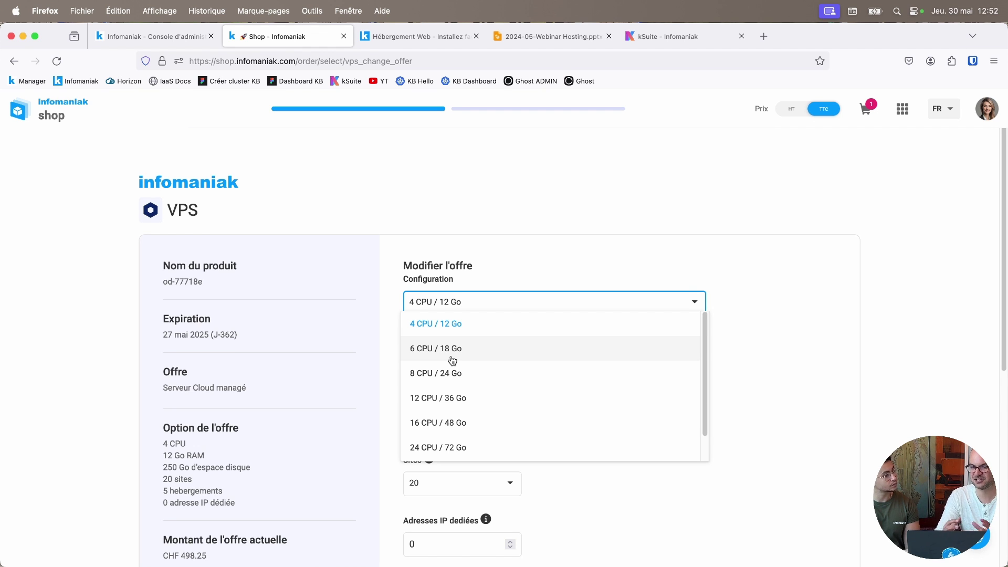
{"action": "scroll", "coordinate": [465, 411], "scroll_direction": "down", "scroll_amount": 1}
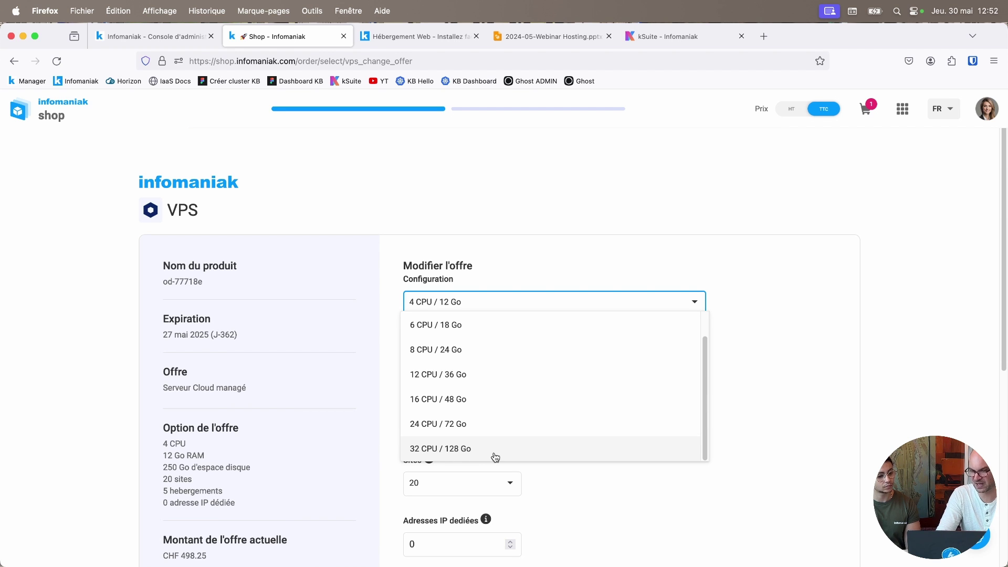
{"action": "left_click", "coordinate": [751, 469]}
{"action": "left_click", "coordinate": [472, 426]}
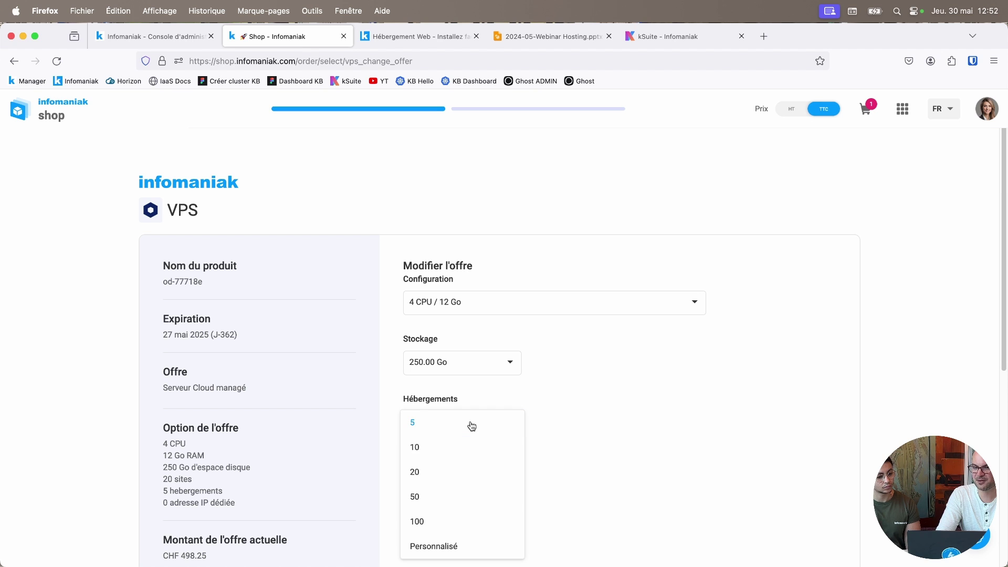
{"action": "left_click", "coordinate": [555, 456]}
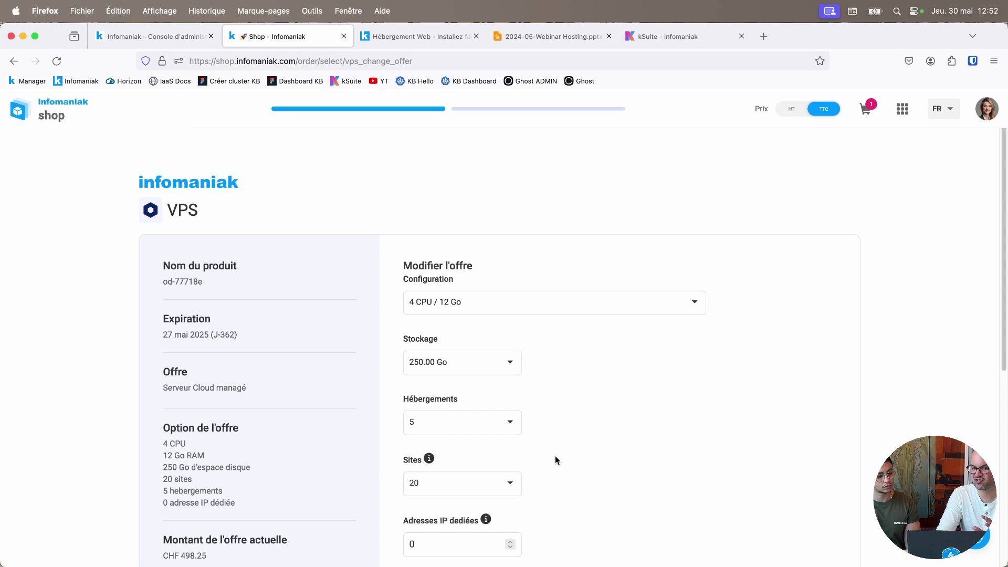
- Close the shop and go to the server's Fast installer section
{"action": "left_click", "coordinate": [342, 35]}
{"action": "scroll", "coordinate": [638, 481], "scroll_direction": "down", "scroll_amount": 3}
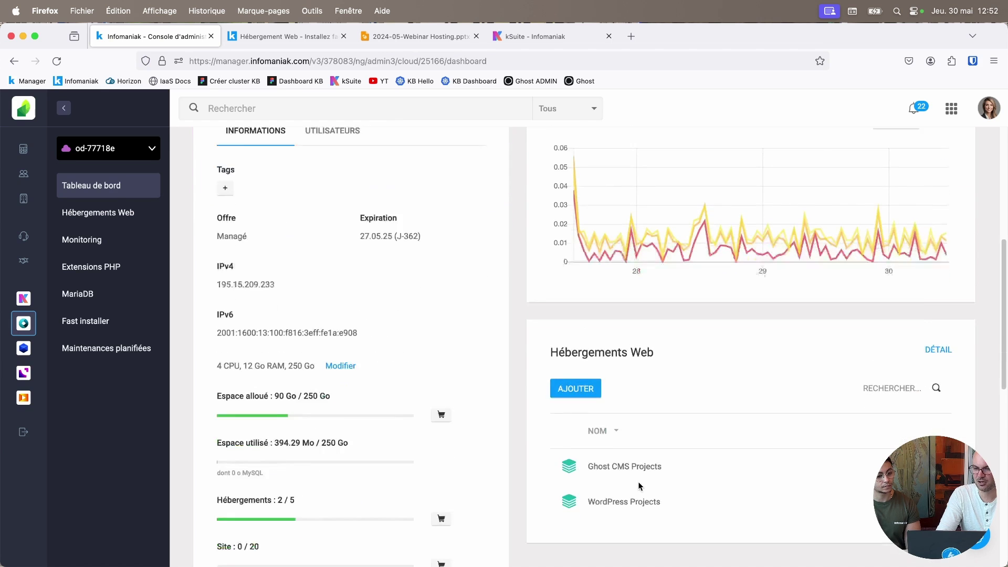
{"action": "scroll", "coordinate": [638, 485], "scroll_direction": "down", "scroll_amount": 1}
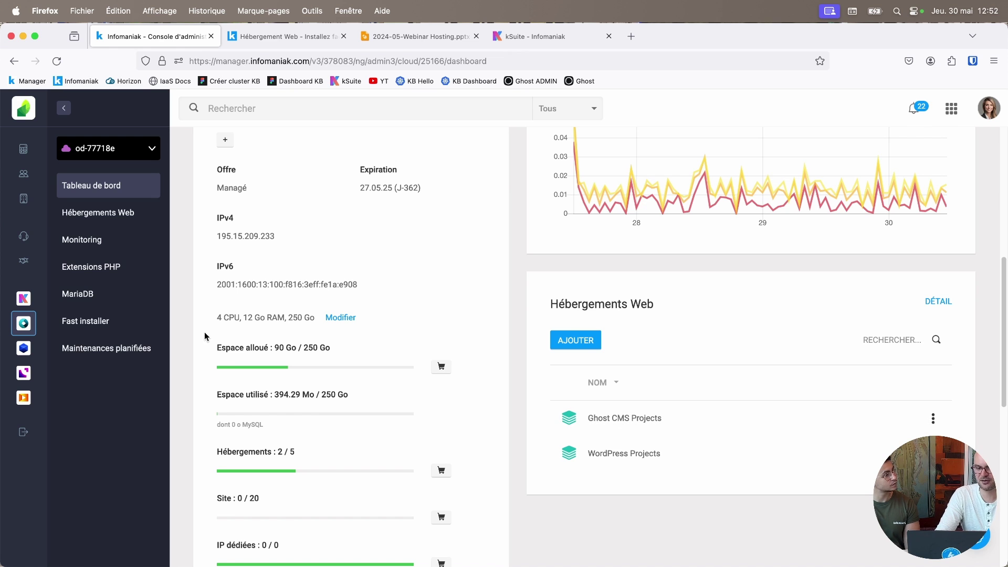
{"action": "left_click", "coordinate": [99, 331]}
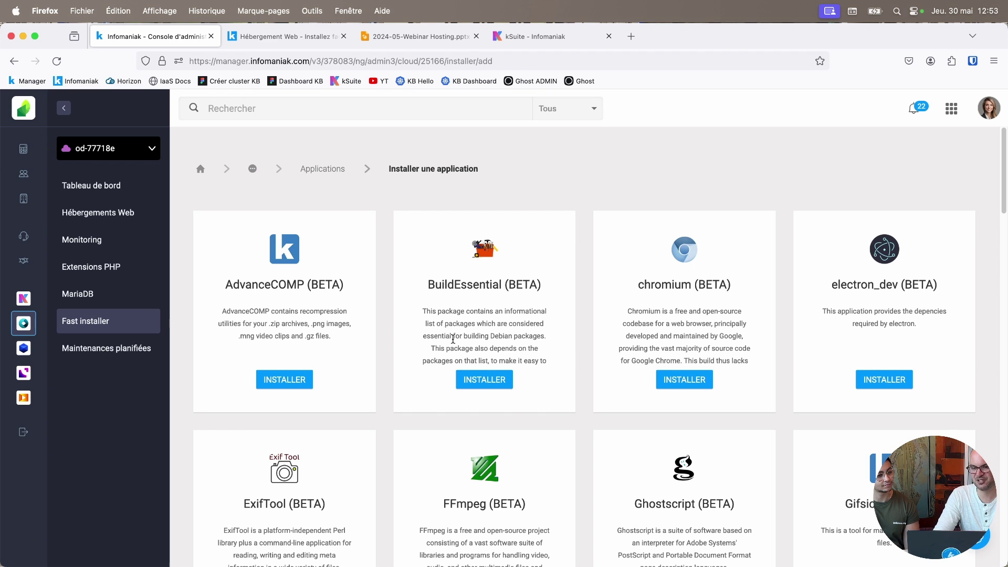
{"action": "scroll", "coordinate": [509, 410], "scroll_direction": "down", "scroll_amount": 1}
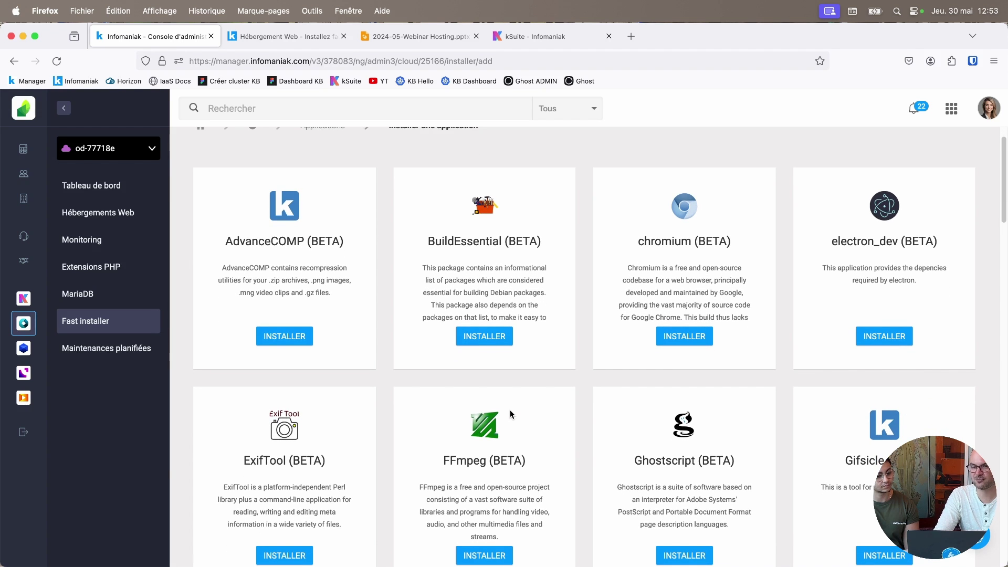
{"action": "scroll", "coordinate": [510, 410], "scroll_direction": "down", "scroll_amount": 1}
{"action": "scroll", "coordinate": [510, 409], "scroll_direction": "down", "scroll_amount": 1}
{"action": "scroll", "coordinate": [509, 410], "scroll_direction": "down", "scroll_amount": 1}
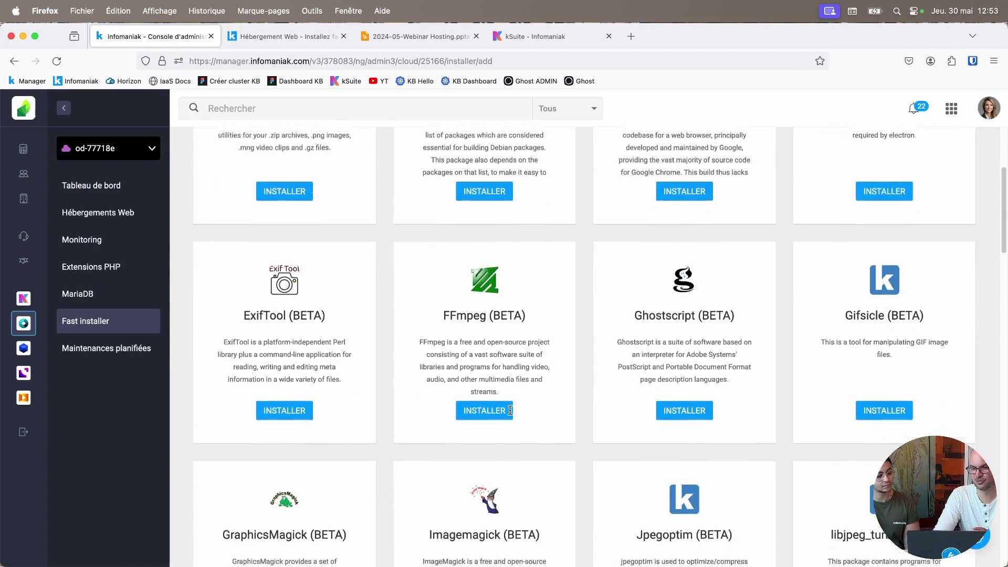
{"action": "scroll", "coordinate": [509, 410], "scroll_direction": "down", "scroll_amount": 1}
{"action": "scroll", "coordinate": [510, 410], "scroll_direction": "down", "scroll_amount": 4}
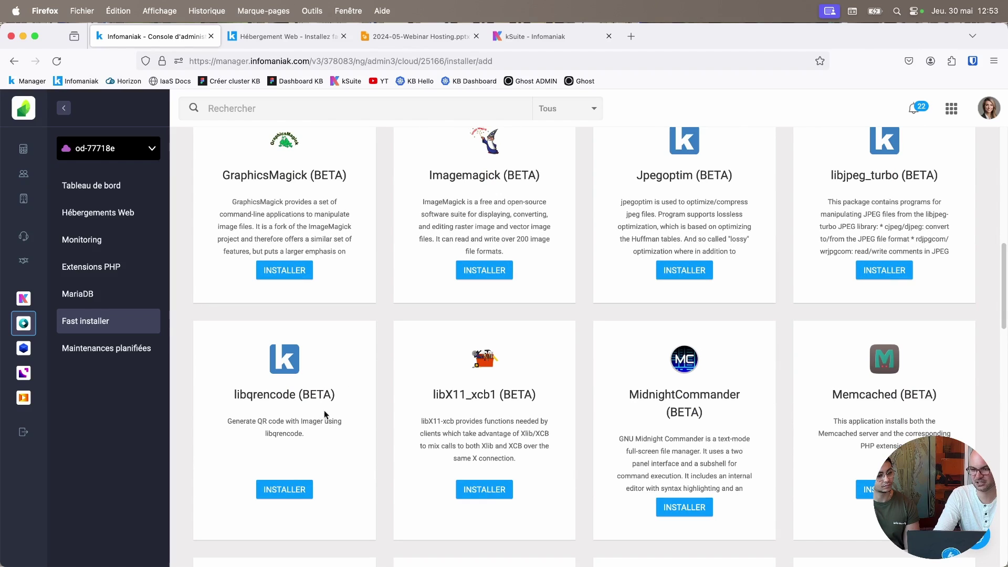
{"action": "scroll", "coordinate": [654, 418], "scroll_direction": "down", "scroll_amount": 2}
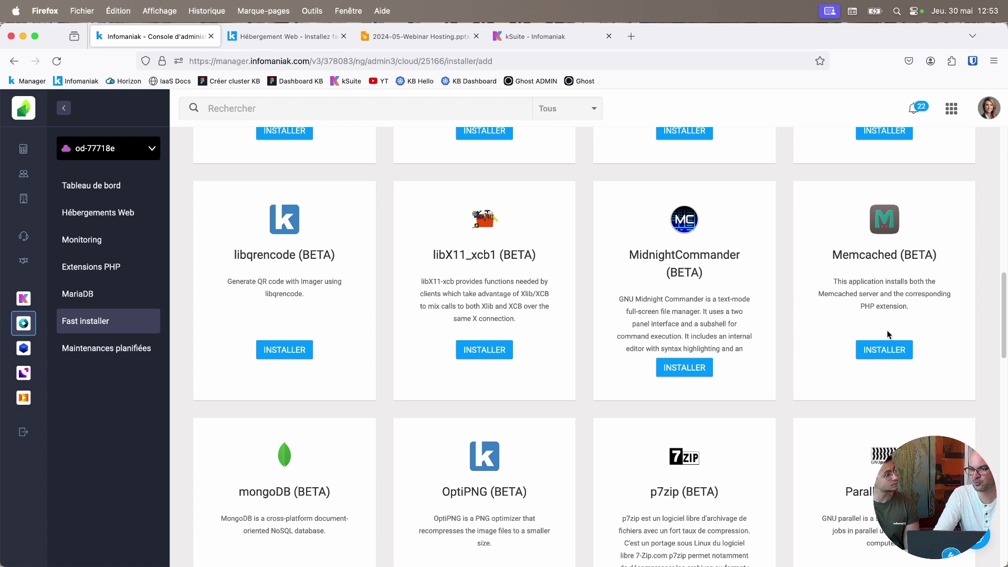
- Launch the Memcached (BETA) installation on od-77718e
{"action": "left_click", "coordinate": [884, 346]}
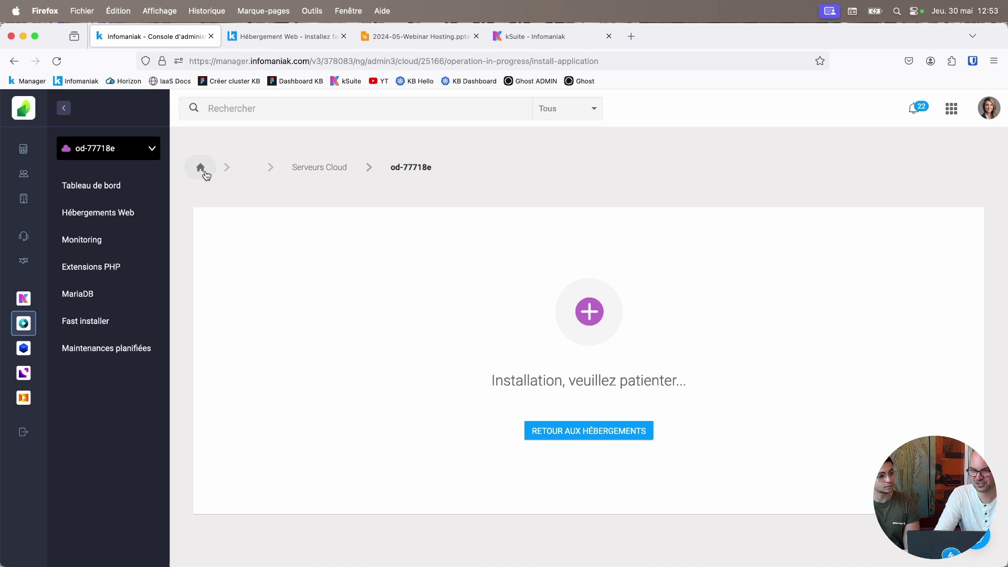
- Return to the Manager home page via the breadcrumb home icon
{"action": "left_click", "coordinate": [200, 167]}
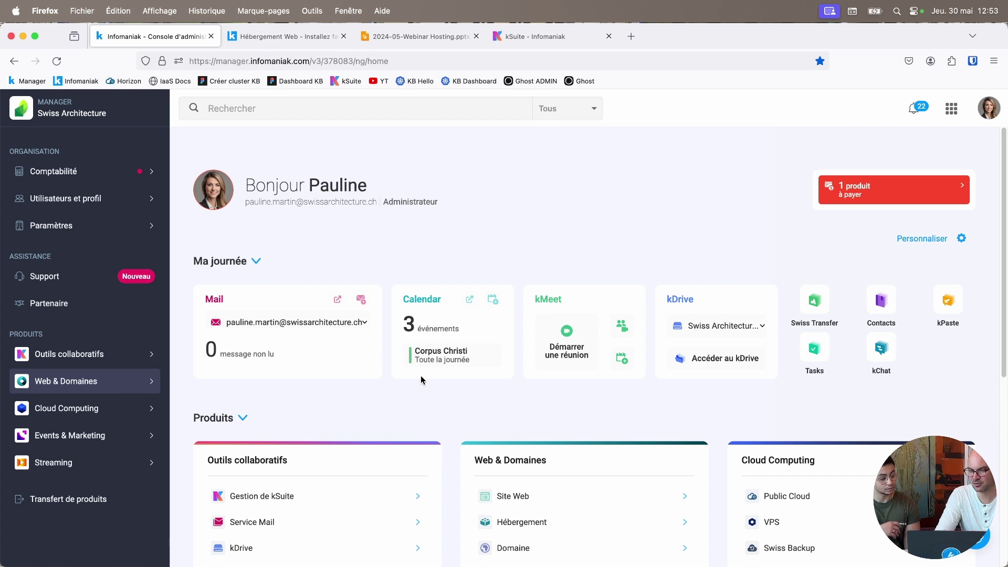
{"action": "scroll", "coordinate": [422, 380], "scroll_direction": "down", "scroll_amount": 1}
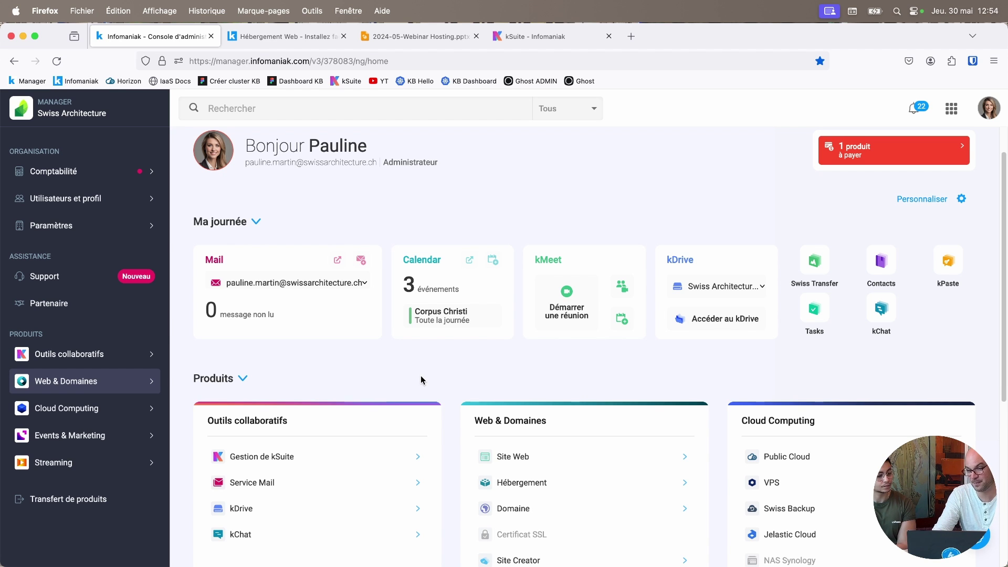
{"action": "scroll", "coordinate": [504, 379], "scroll_direction": "down", "scroll_amount": 1}
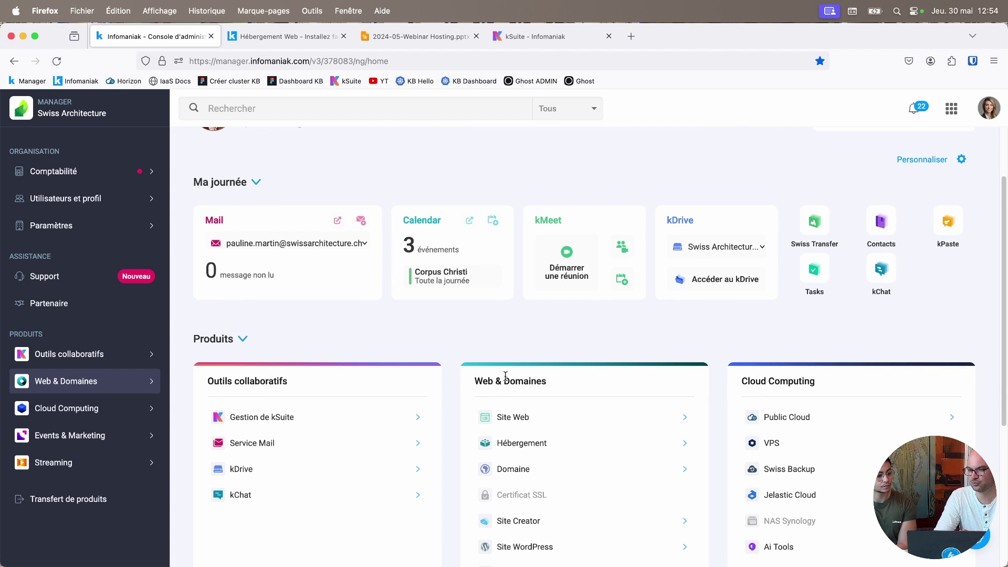